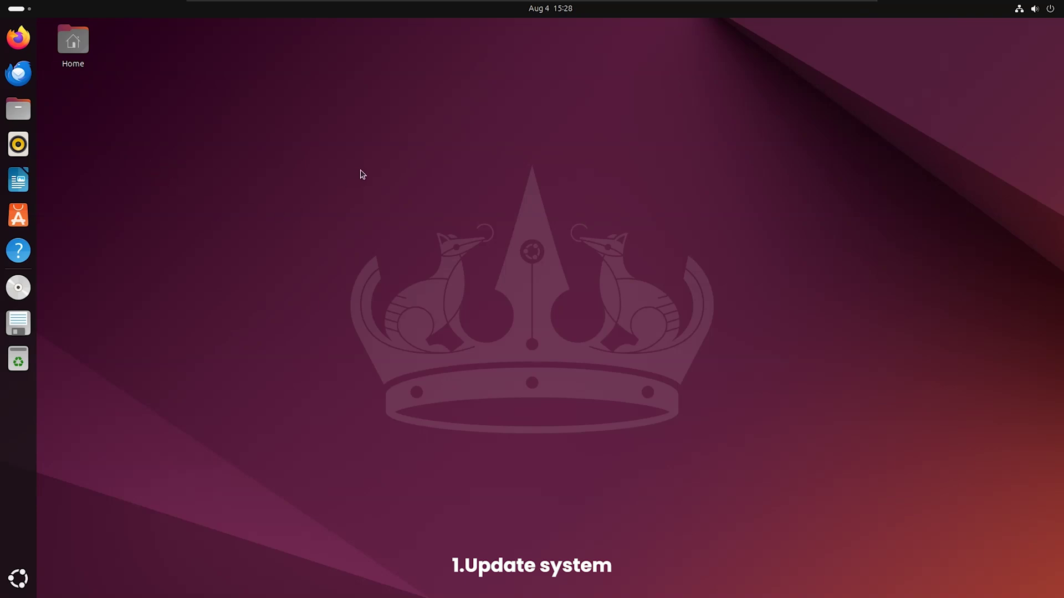
- Right-click an empty spot on the desktop to bring up its context menu
{"action": "right_click", "coordinate": [328, 201]}
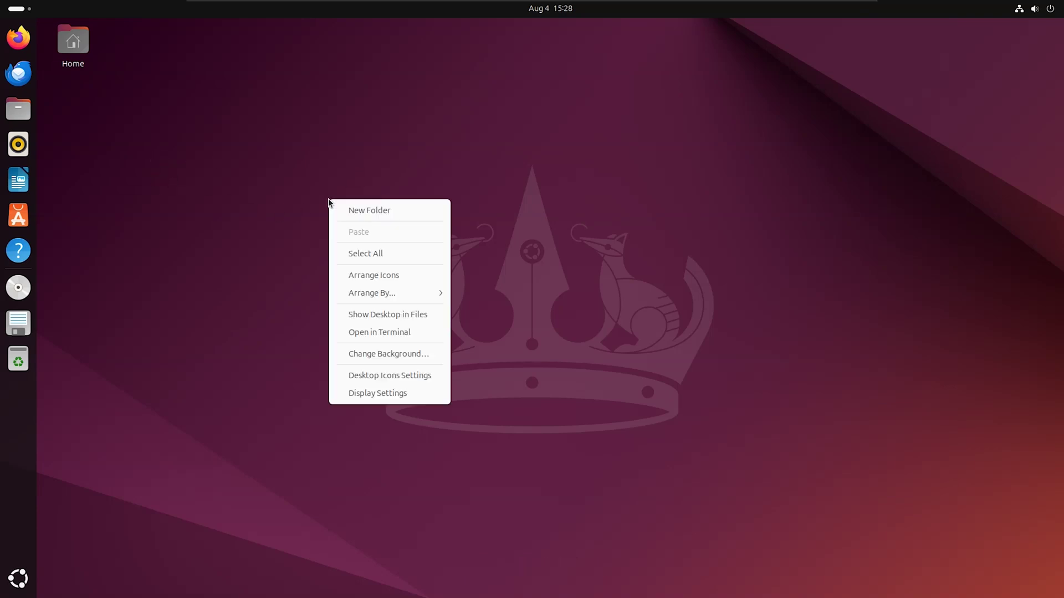
- Open a terminal in the Desktop folder and run sudo apt update, then sudo apt upgrade
{"action": "left_click", "coordinate": [414, 332]}
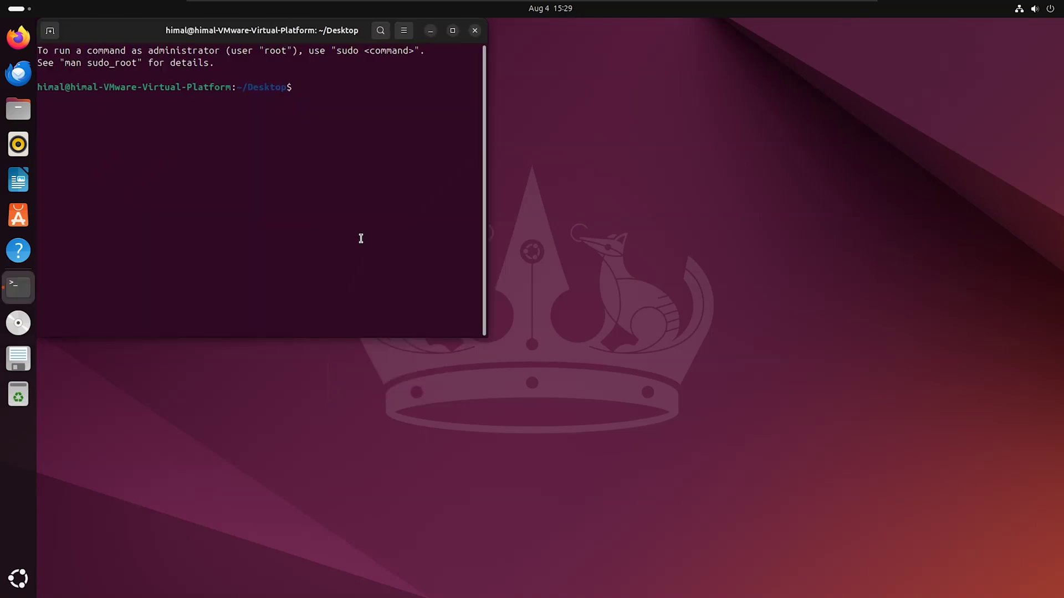
{"action": "type", "text": "sudo apt update"}
{"action": "key", "text": "Return"}
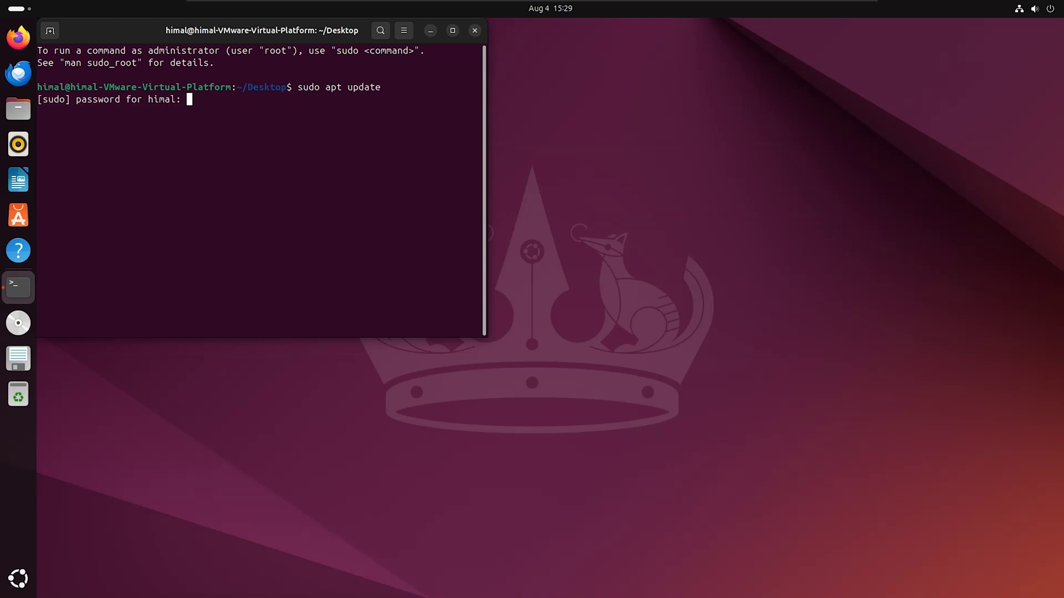
{"action": "key", "text": "Return"}
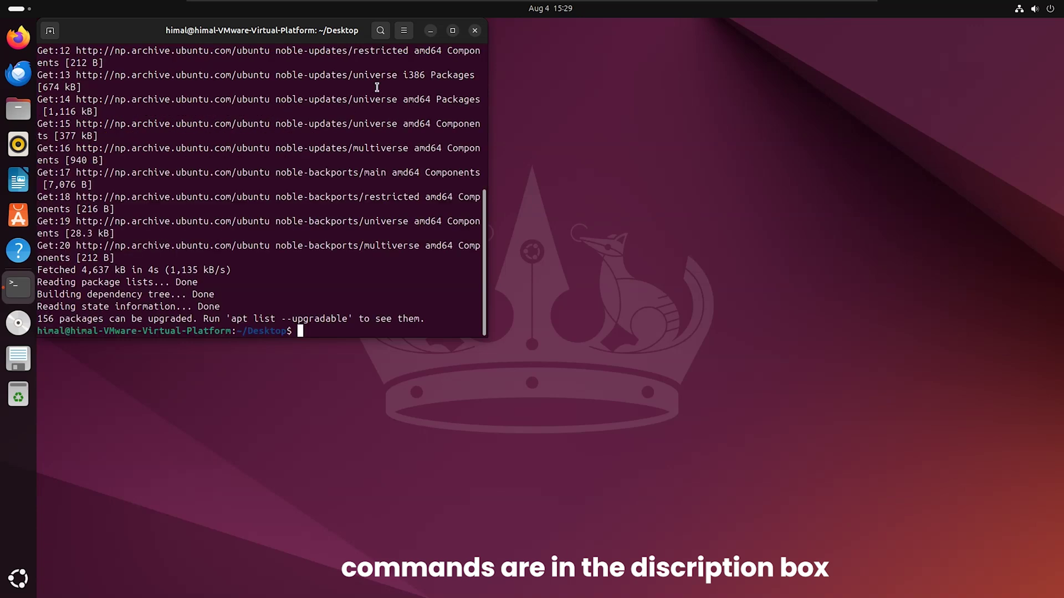
{"action": "type", "text": "sudo apt u"}
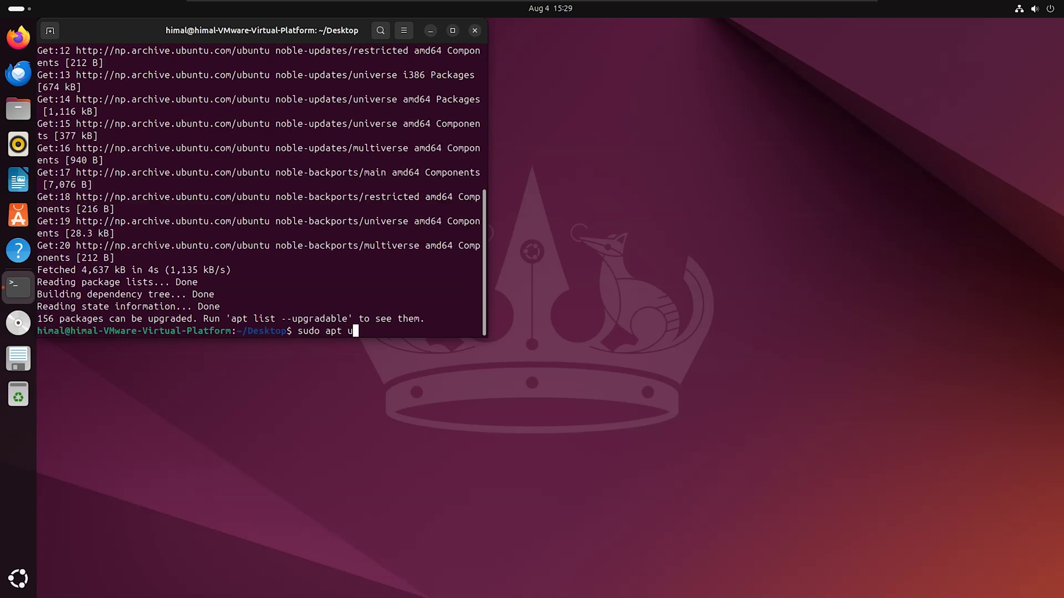
{"action": "type", "text": "pgrade"}
{"action": "key", "text": "Return"}
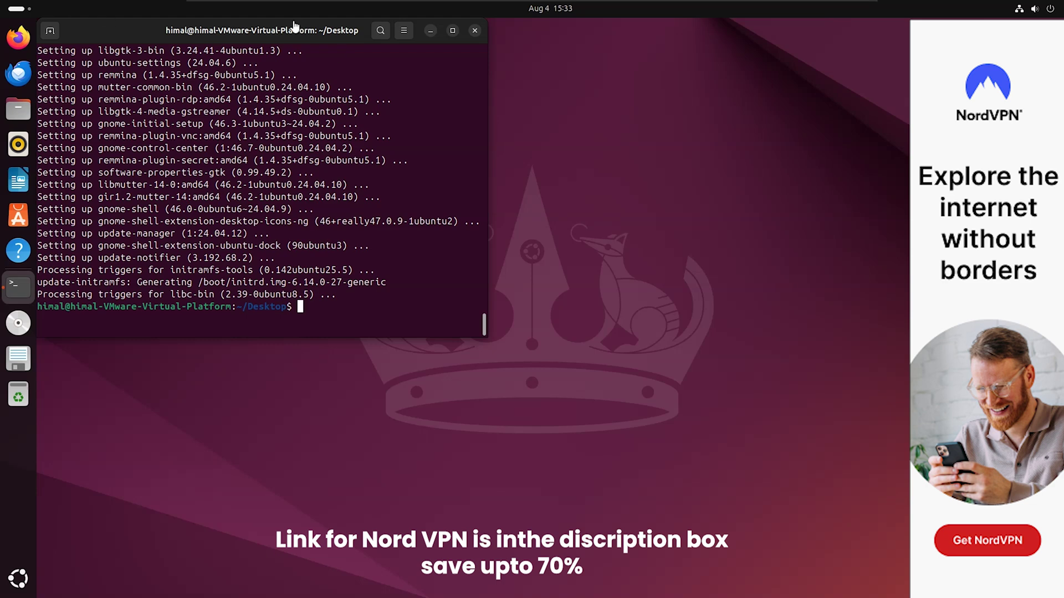
- Close the terminal and set Dock Icon Size from 48 to 40 on the Ubuntu Desktop settings page
{"action": "left_click", "coordinate": [475, 31]}
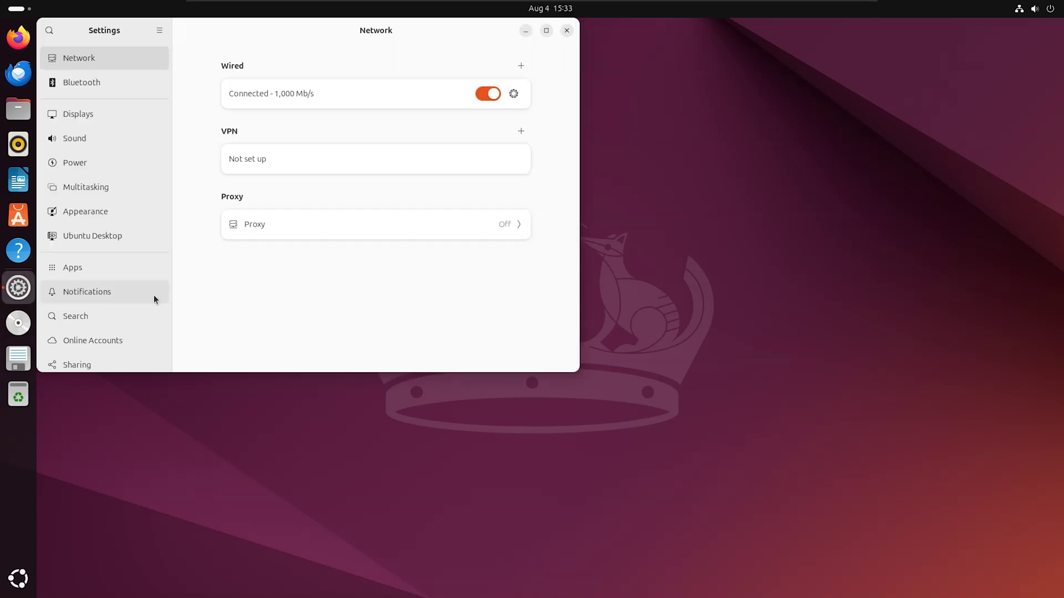
{"action": "left_click", "coordinate": [123, 237]}
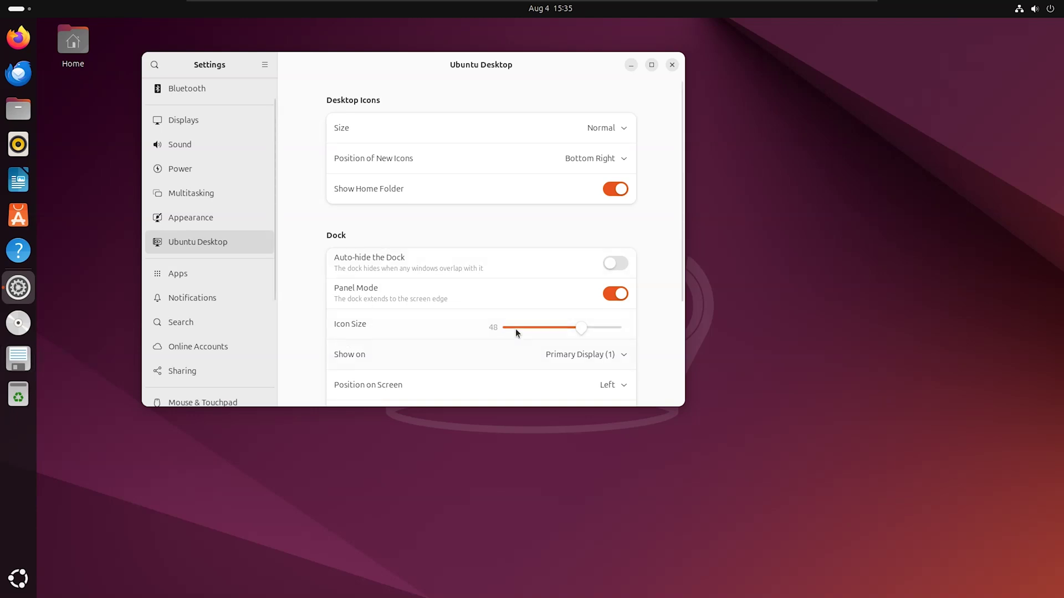
{"action": "mouse_move", "coordinate": [579, 330]}
{"action": "left_mouse_down"}
{"action": "mouse_move", "coordinate": [555, 325]}
{"action": "mouse_move", "coordinate": [564, 326]}
{"action": "left_mouse_up"}
- Toggle Auto-hide the Dock on and back off, maximizing Settings in between, then close Settings
{"action": "scroll", "coordinate": [421, 351], "scroll_direction": "down", "scroll_amount": 3}
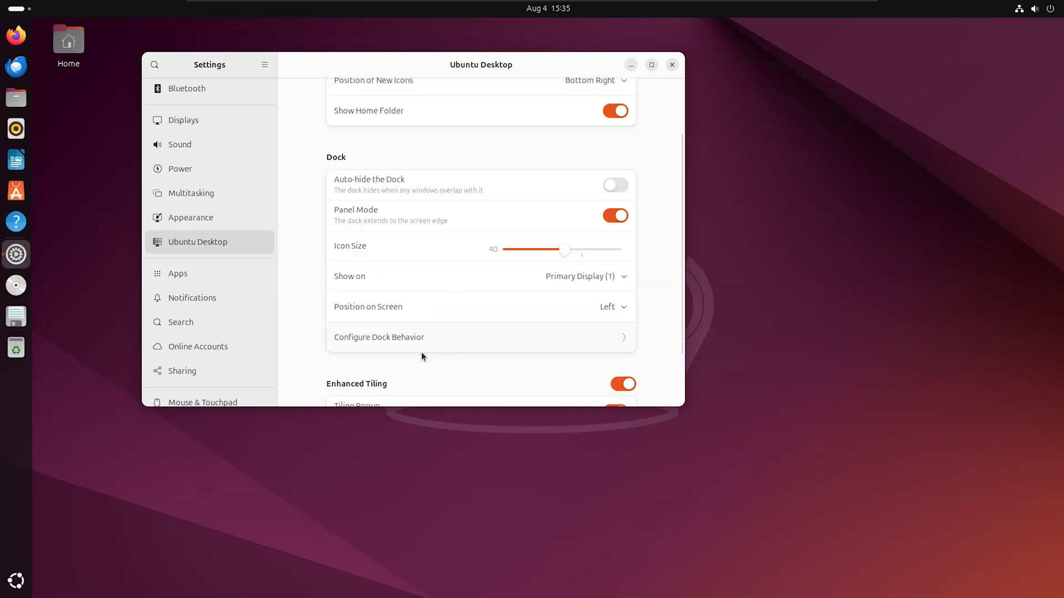
{"action": "scroll", "coordinate": [500, 302], "scroll_direction": "up", "scroll_amount": 2}
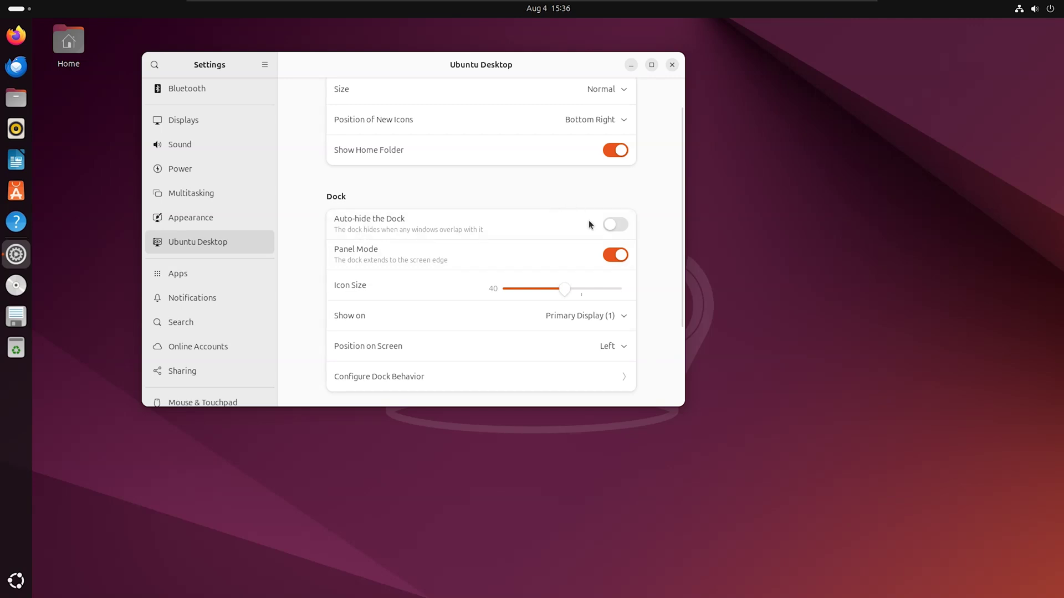
{"action": "left_click", "coordinate": [613, 224]}
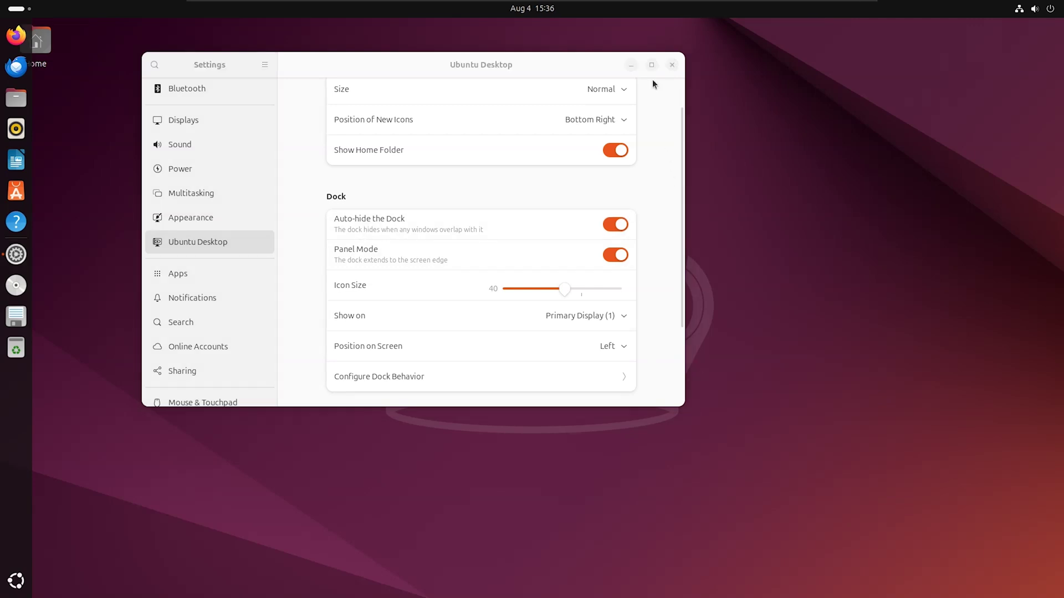
{"action": "left_click", "coordinate": [654, 64]}
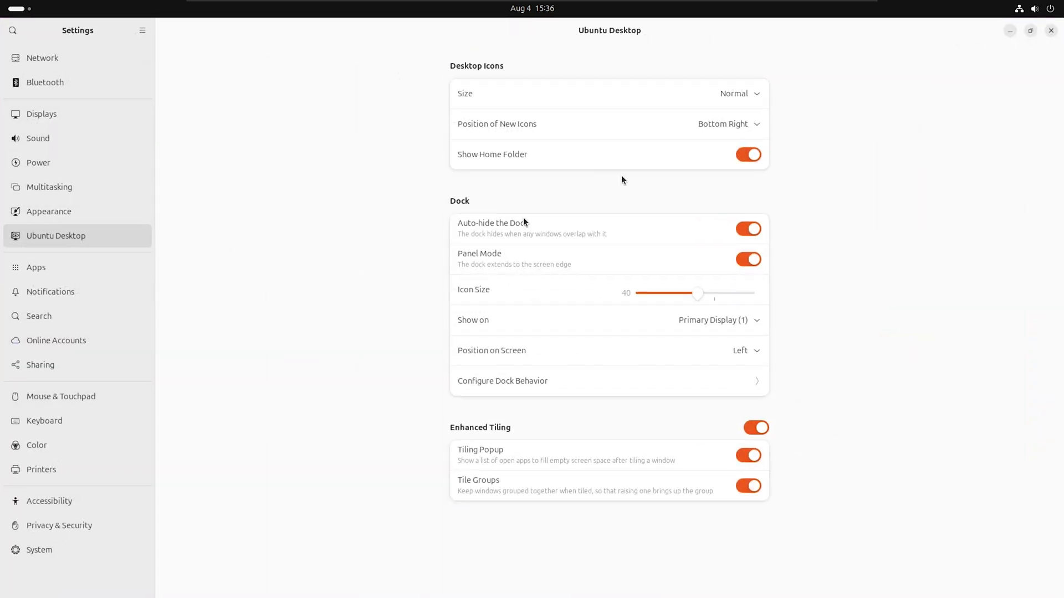
{"action": "left_click", "coordinate": [748, 229]}
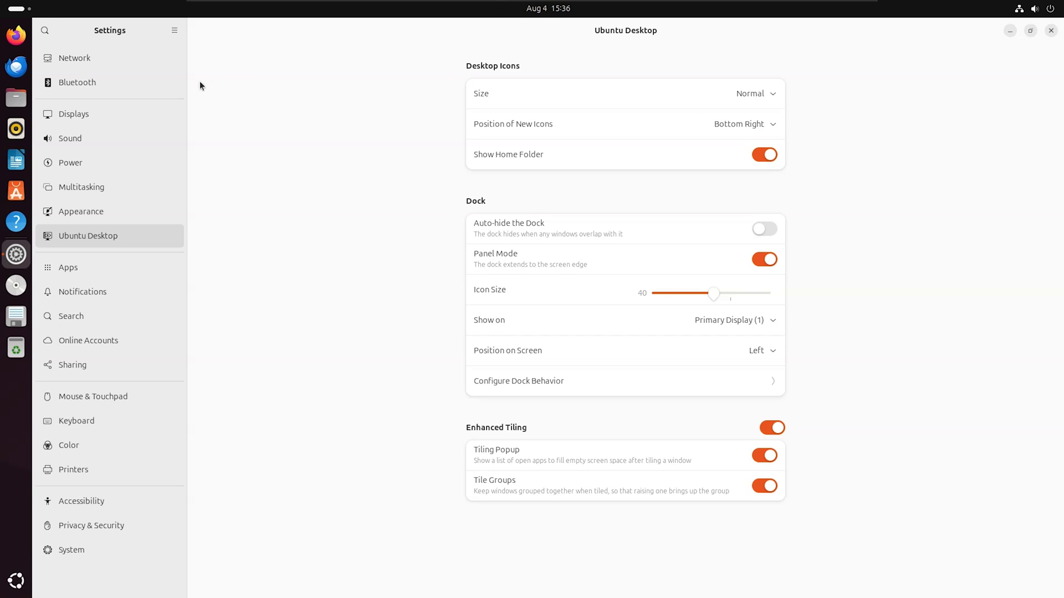
{"action": "left_click", "coordinate": [1051, 30]}
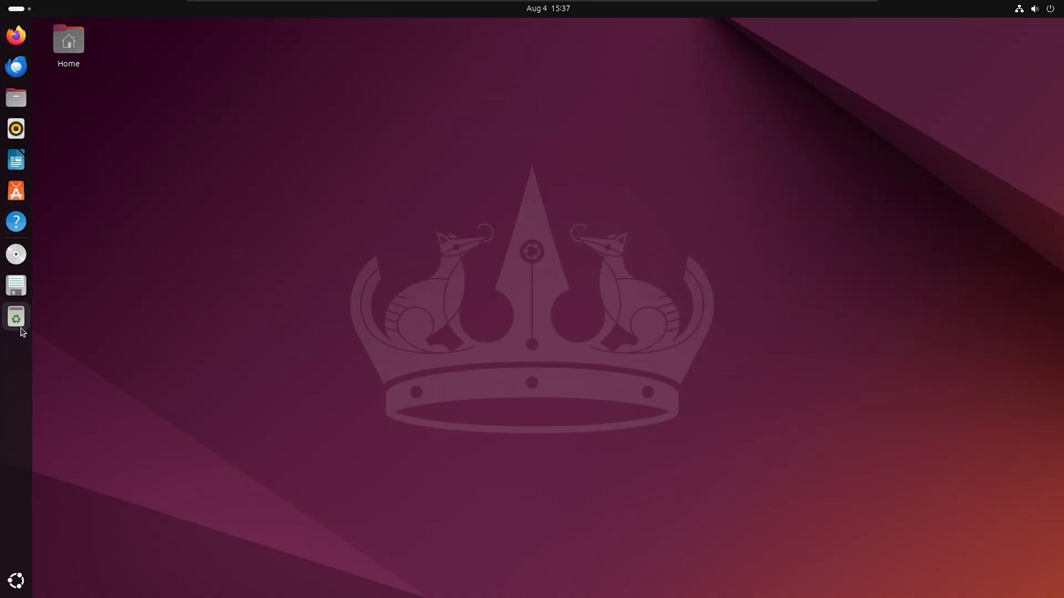
- From a Desktop terminal, install gnome-shell-extension-manager with apt, confirming with y, then close the terminal
{"action": "right_click", "coordinate": [248, 164]}
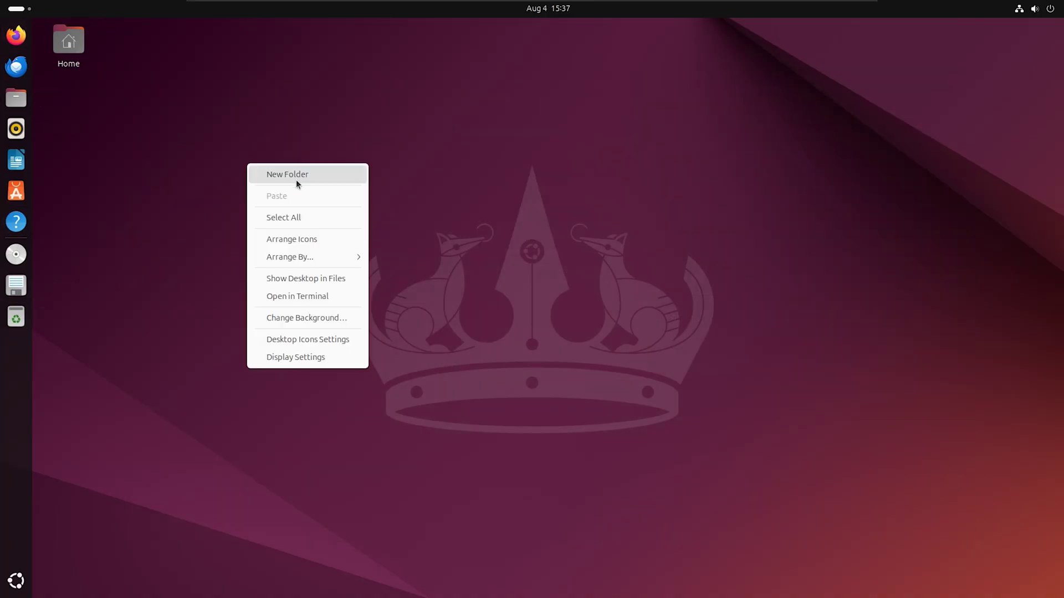
{"action": "left_click", "coordinate": [303, 298]}
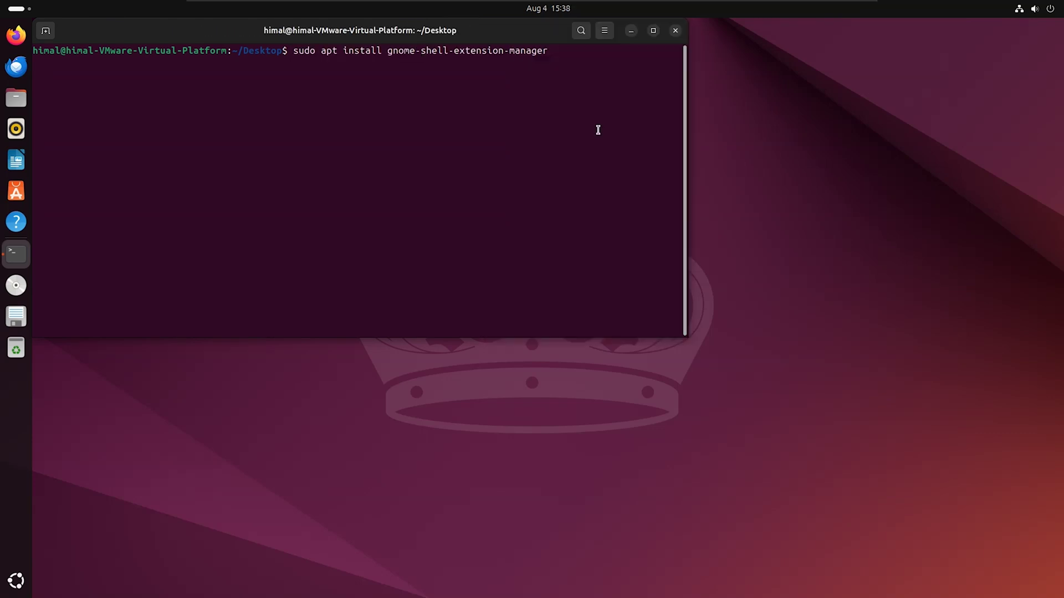
{"action": "key", "text": "Return"}
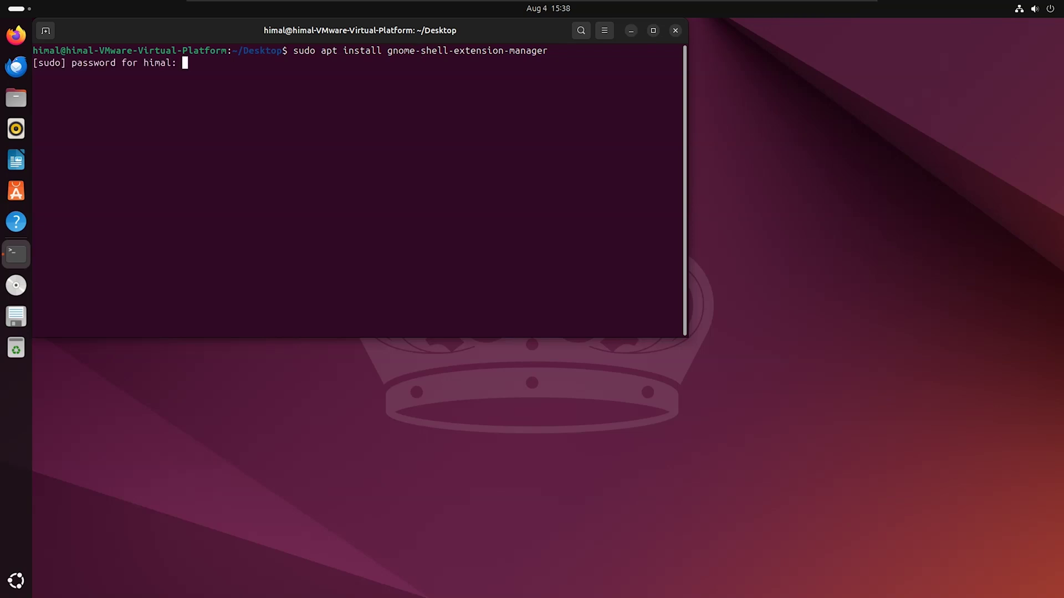
{"action": "key", "text": "Return"}
{"action": "type", "text": "y"}
{"action": "key", "text": "Return"}
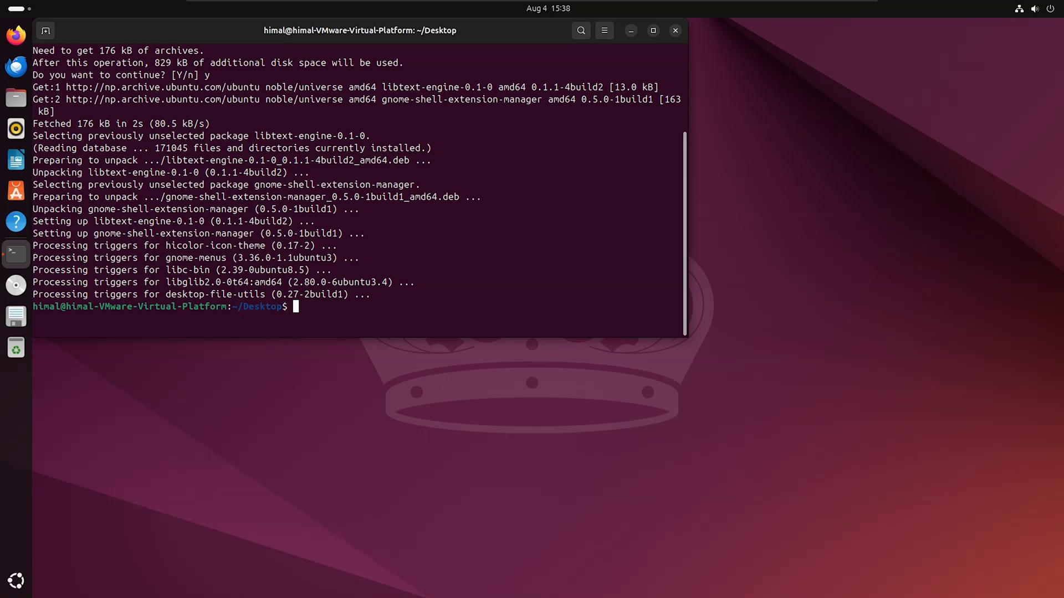
{"action": "key", "text": "ctrl+d"}
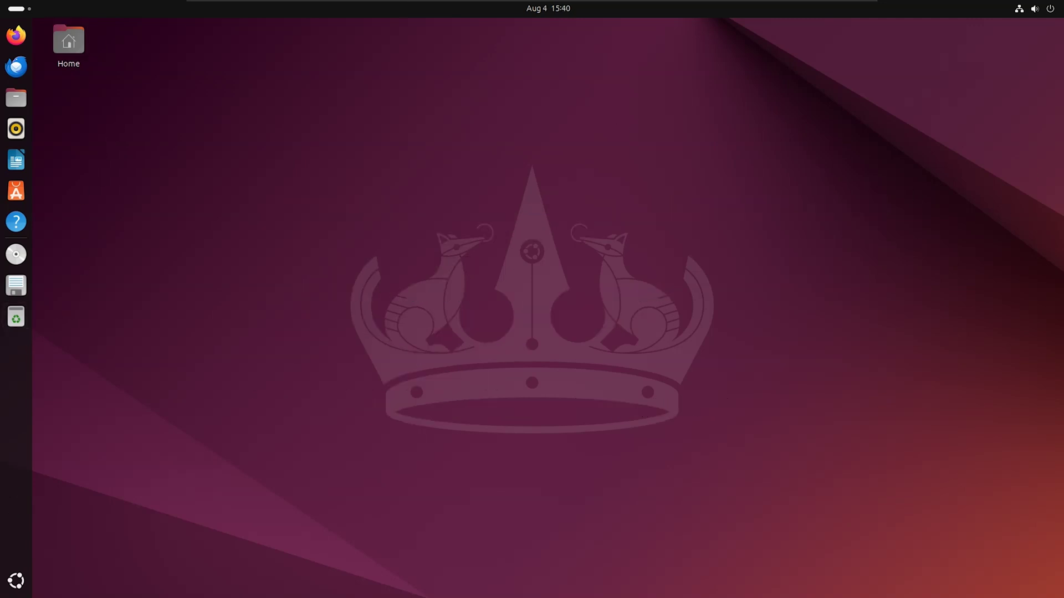
- Apt-install libreoffice, shotwell, deja-dup, transmission, remmina, rhythmbox, totem and file-roller, then close the terminal
{"action": "right_click", "coordinate": [195, 223]}
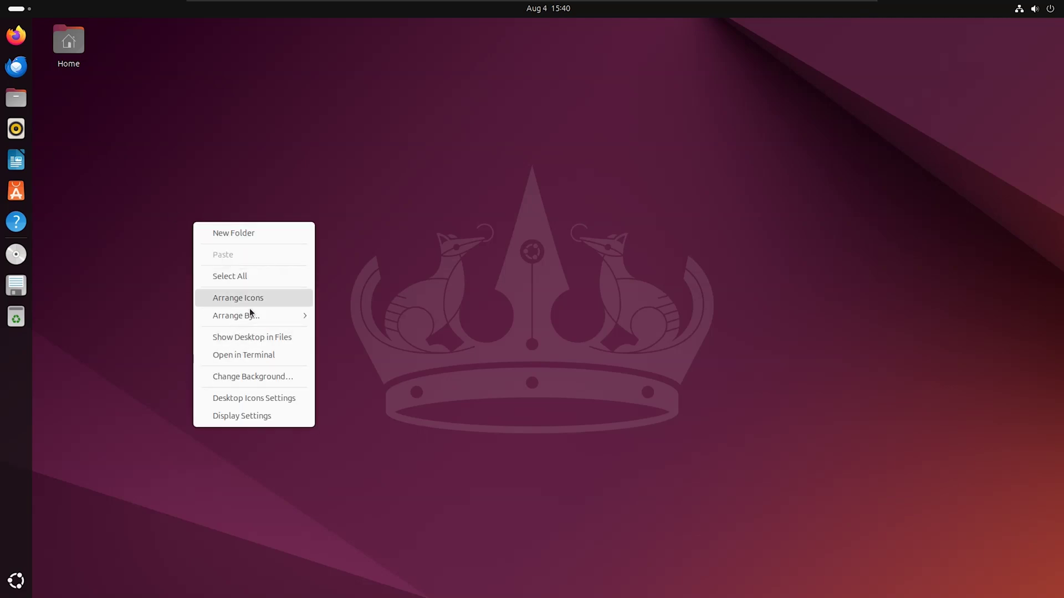
{"action": "left_click", "coordinate": [264, 357]}
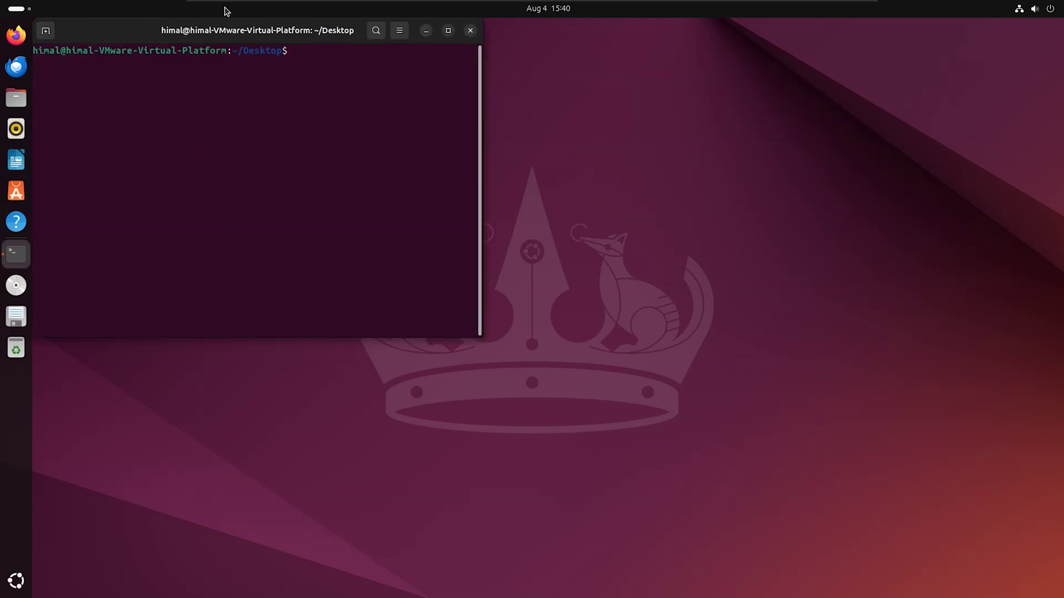
{"action": "left_click_drag", "start_coordinate": [226, 38], "coordinate": [468, 88]}
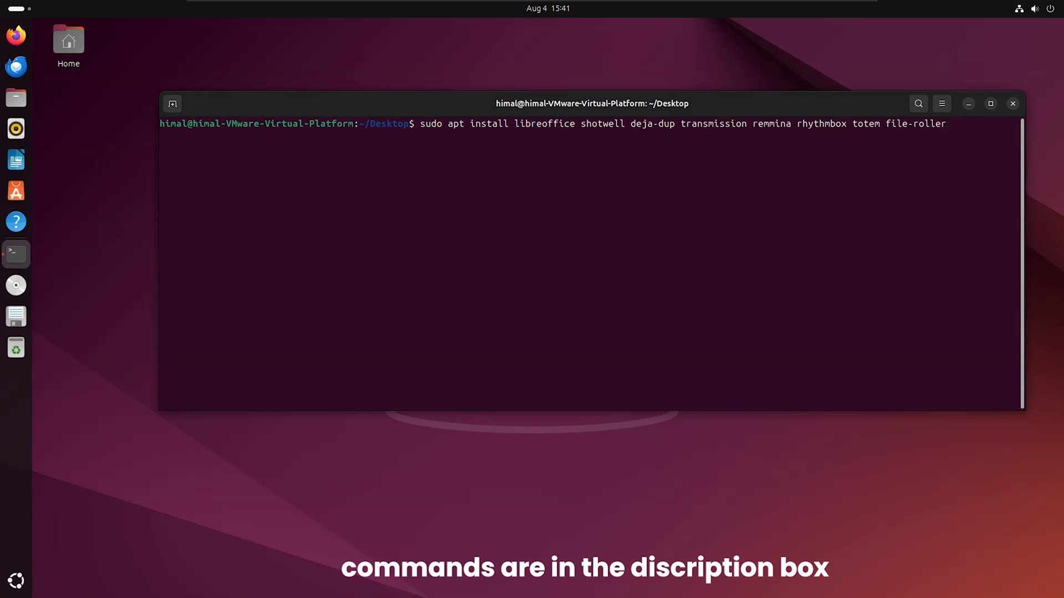
{"action": "key", "text": "Return"}
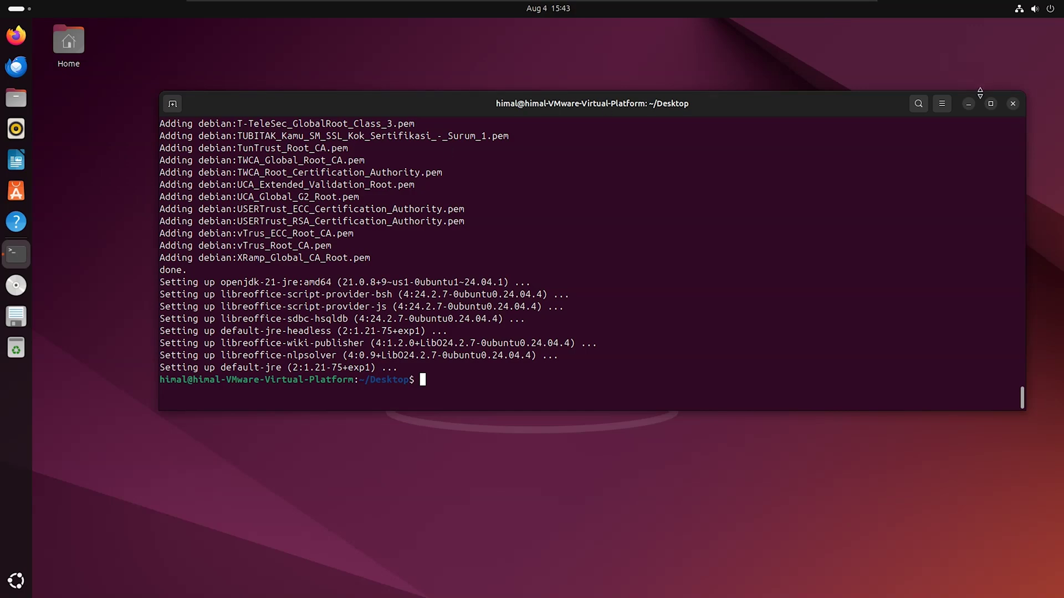
{"action": "left_click", "coordinate": [1012, 105]}
{"action": "left_click", "coordinate": [16, 581]}
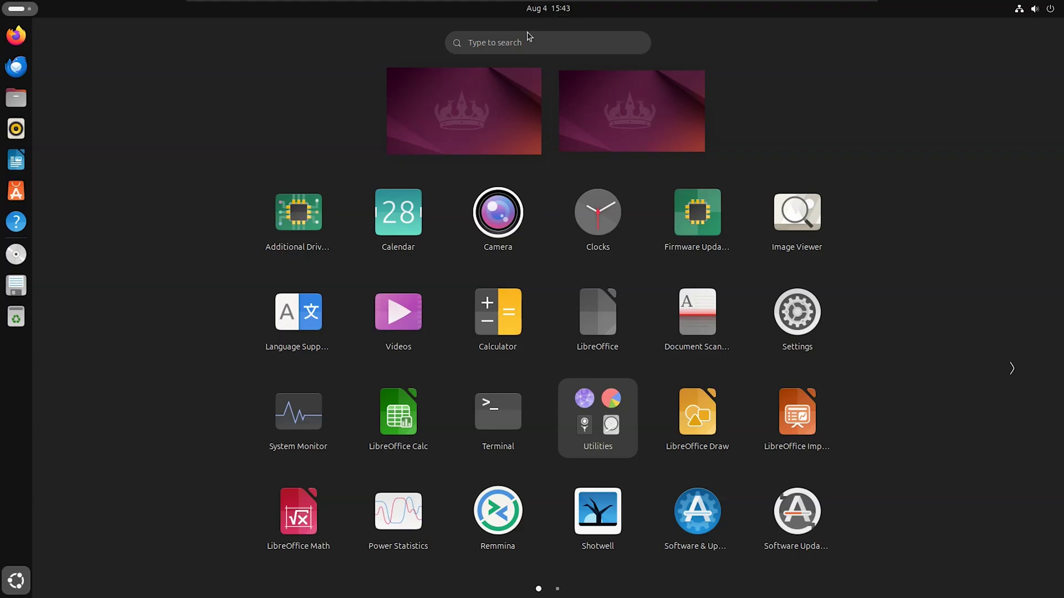
{"action": "left_click", "coordinate": [532, 41]}
{"action": "type", "text": "li"}
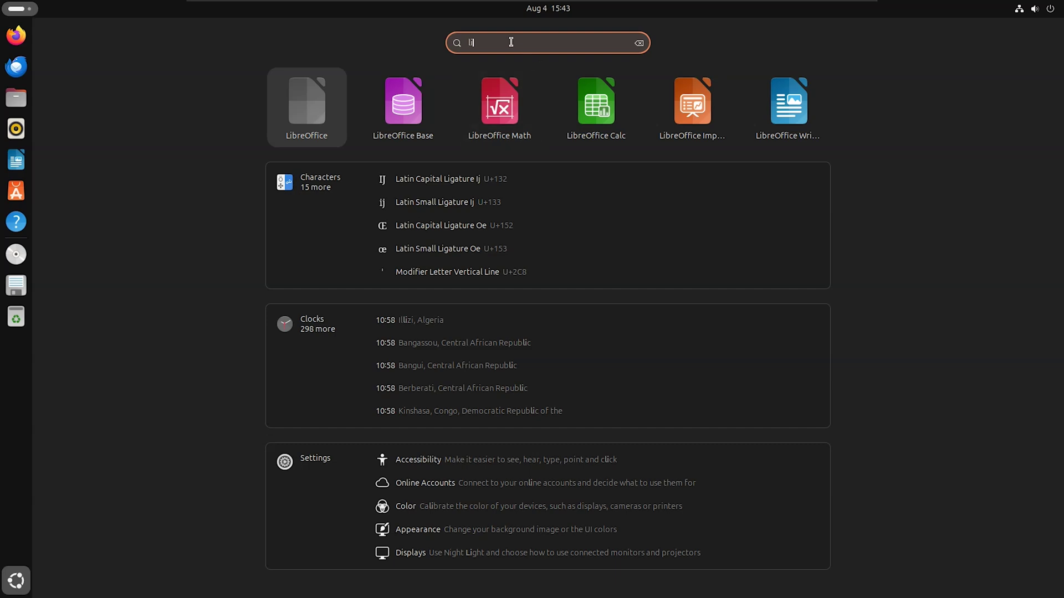
{"action": "left_click_drag", "start_coordinate": [486, 43], "coordinate": [465, 44]}
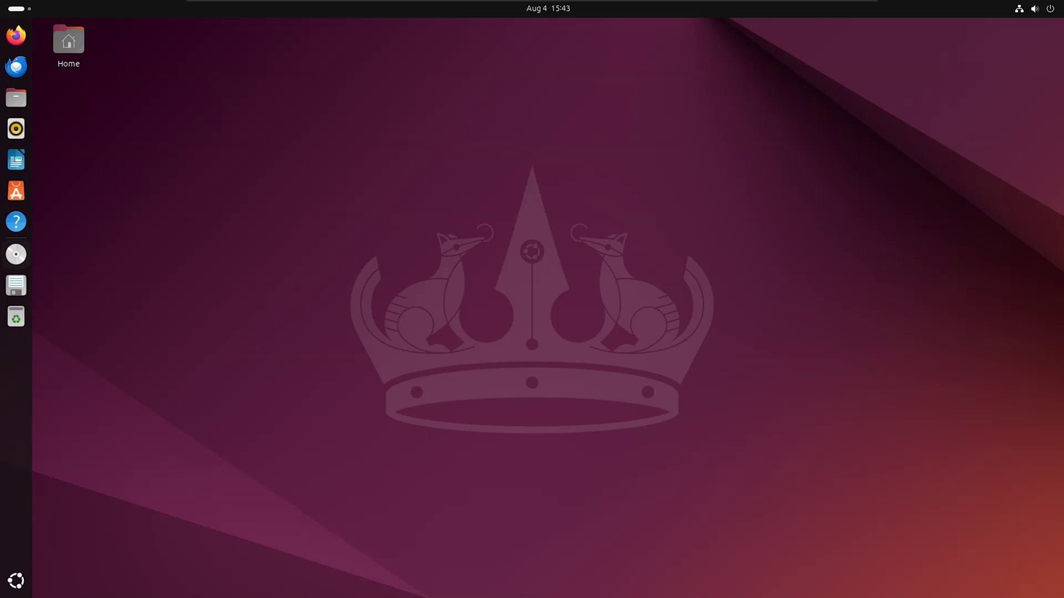
{"action": "right_click", "coordinate": [256, 222]}
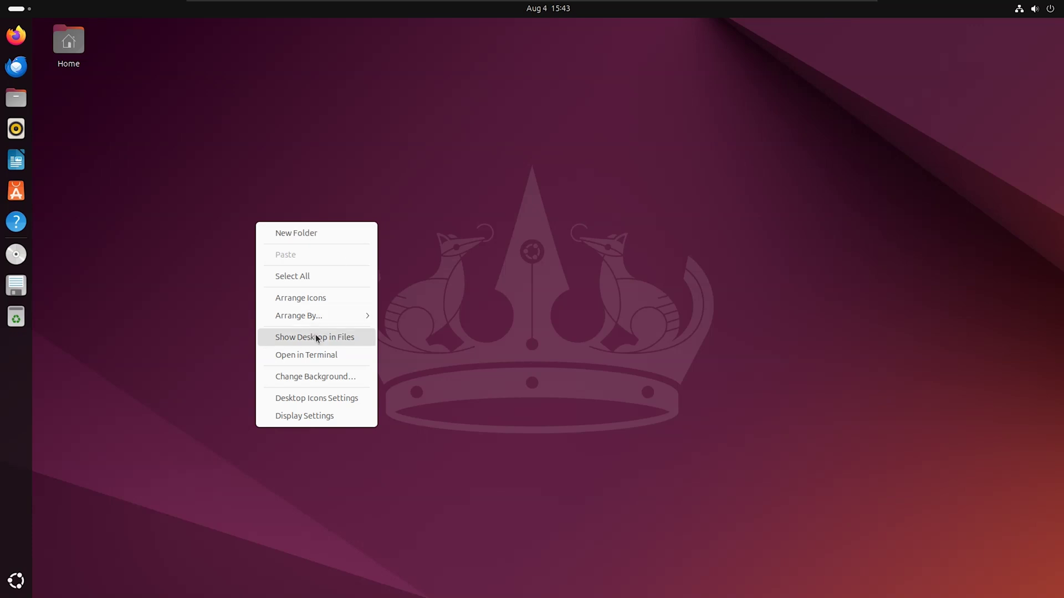
- Install ubuntu-restricted-extras and accept the Microsoft core fonts EULA so all fonts install
{"action": "left_click", "coordinate": [308, 358]}
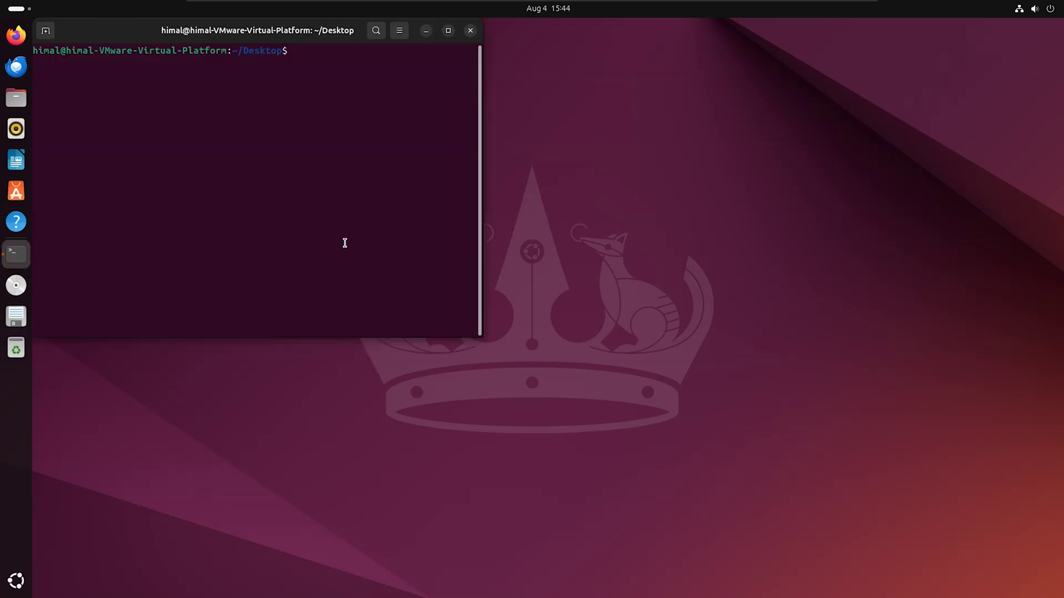
{"action": "type", "text": "sudo apt install ubuntu-restricted-extras"}
{"action": "key", "text": "Return"}
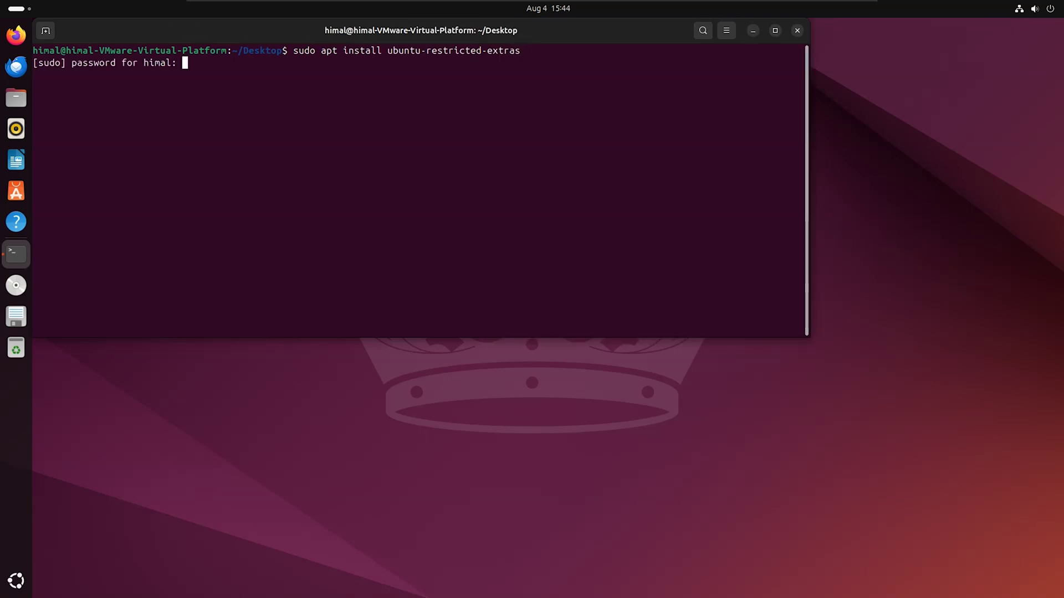
{"action": "key", "text": "Return"}
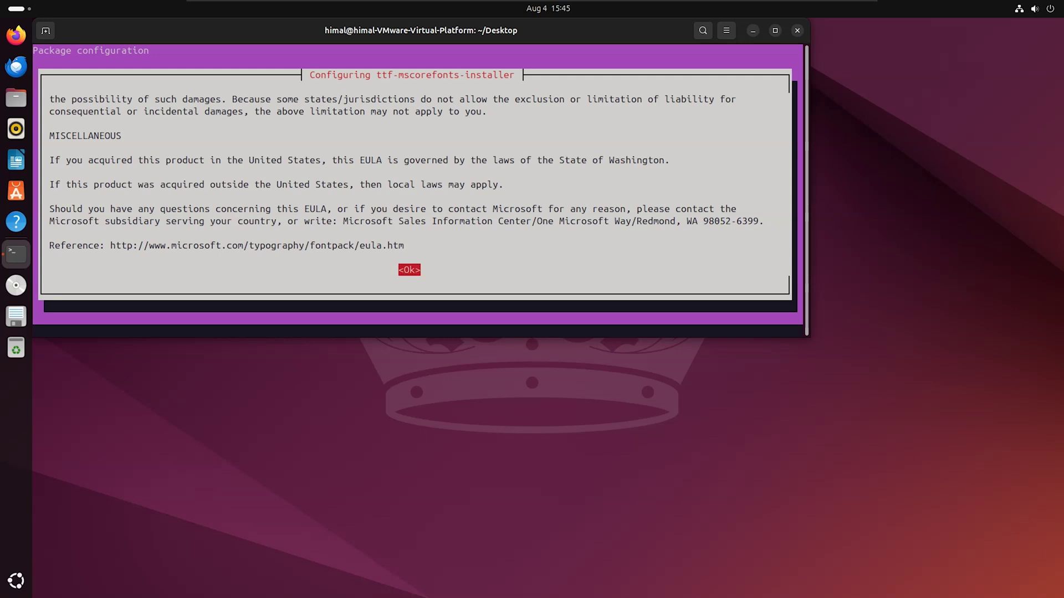
{"action": "key", "text": "Return"}
{"action": "key", "text": "Left"}
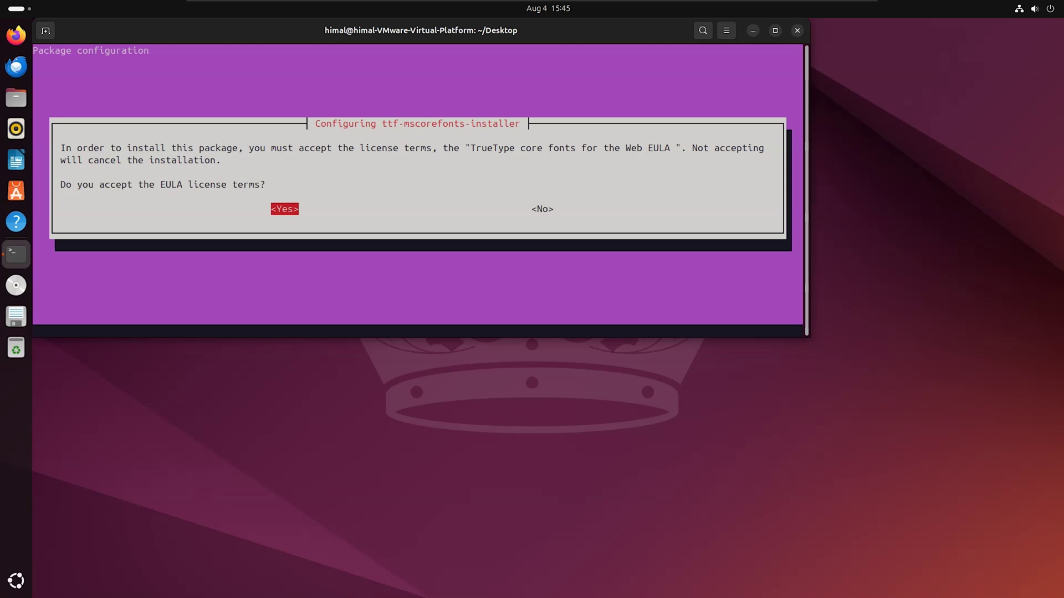
{"action": "key", "text": "Return"}
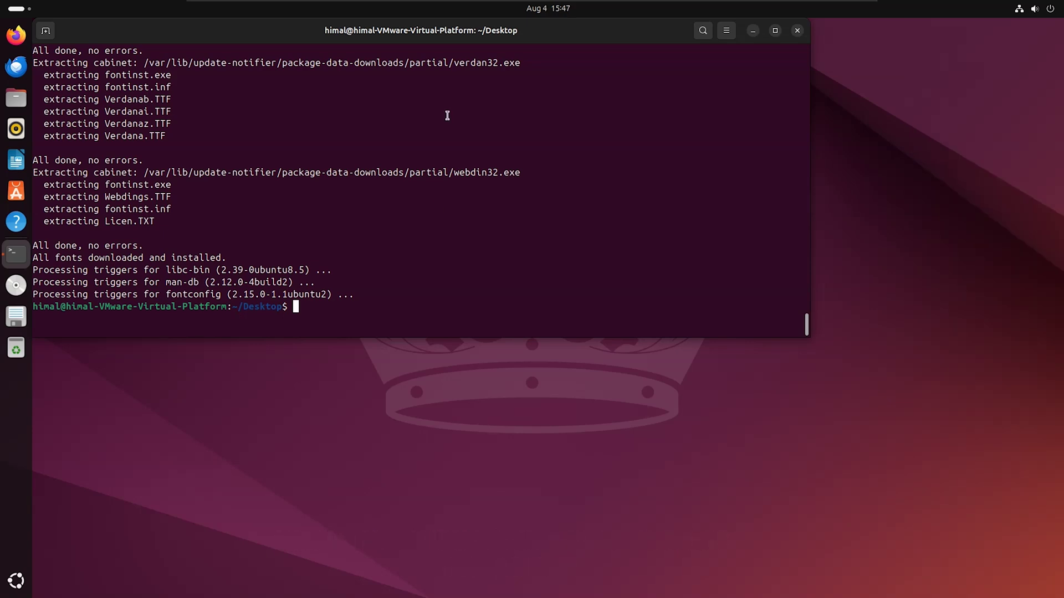
- Run sudo apt install gnome-tweaks, fixing the 'gnomr' typo, and confirm with y
{"action": "type", "text": "sudo apt install gnomr-"}
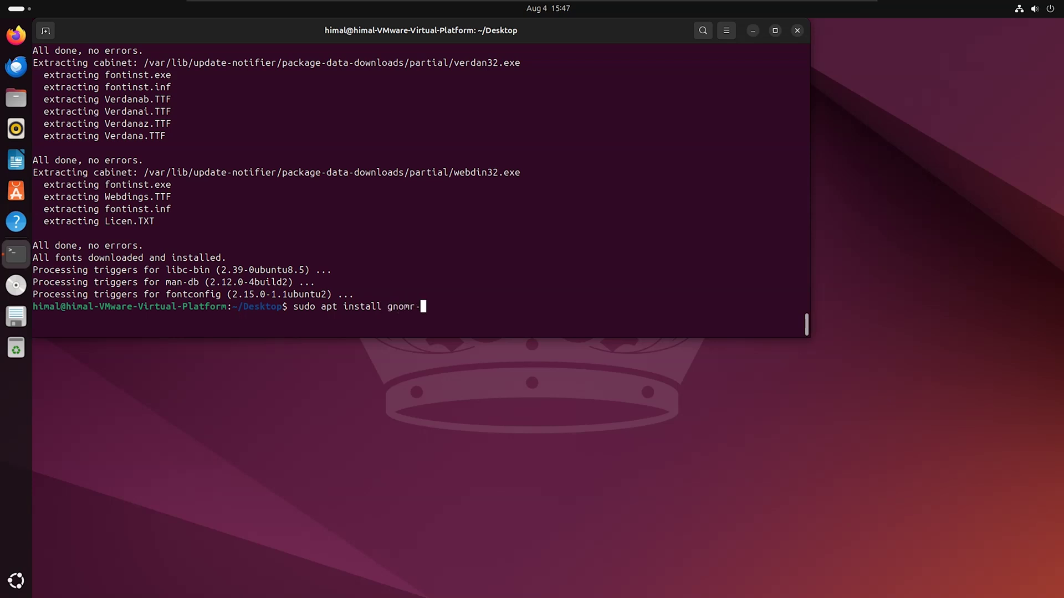
{"action": "type", "text": "tweaks"}
{"action": "key", "text": "Left"}
{"action": "key", "text": "Left"}
{"action": "key", "text": "Left"}
{"action": "key", "text": "Left"}
{"action": "key", "text": "Left"}
{"action": "key", "text": "Left"}
{"action": "key", "text": "Left"}
{"action": "key", "text": "Left"}
{"action": "key", "text": "Left"}
{"action": "key", "text": "Left"}
{"action": "key", "text": "Right"}
{"action": "key", "text": "Right"}
{"action": "key", "text": "Right"}
{"action": "key", "text": "BackSpace"}
{"action": "type", "text": "e"}
{"action": "key", "text": "Return"}
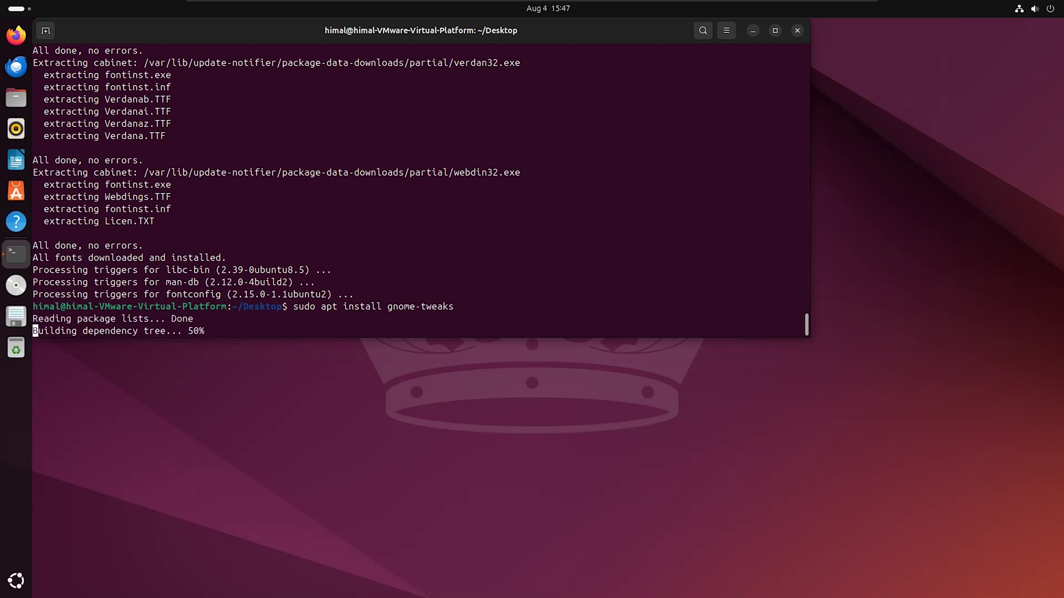
{"action": "type", "text": "y"}
{"action": "key", "text": "Return"}
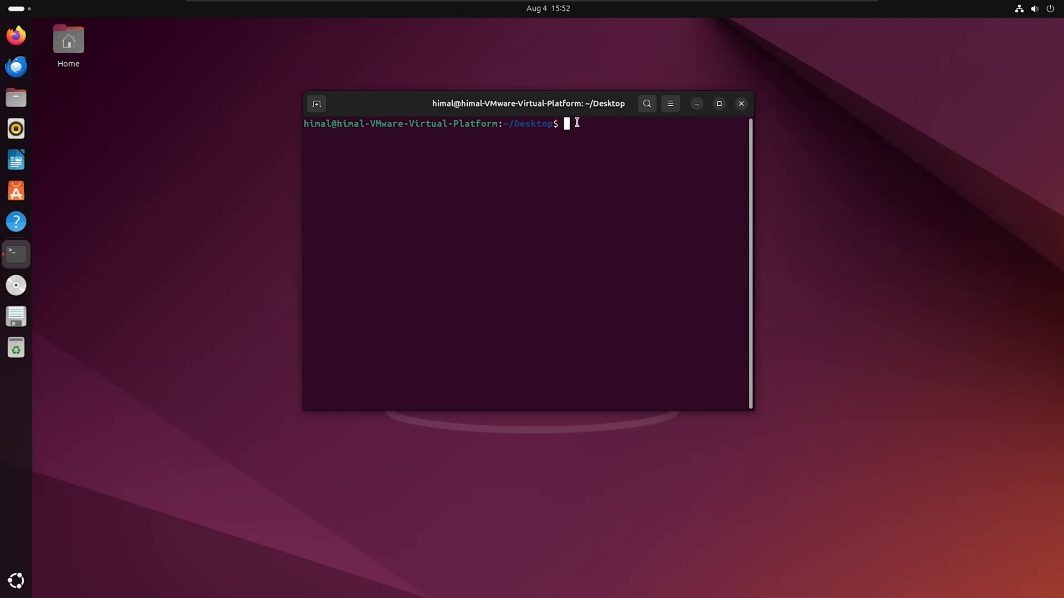
- Run sudo apt autoremove, which finds nothing to remove, then sudo apt clean to empty the package cache
{"action": "type", "text": "sudo apt autoremve"}
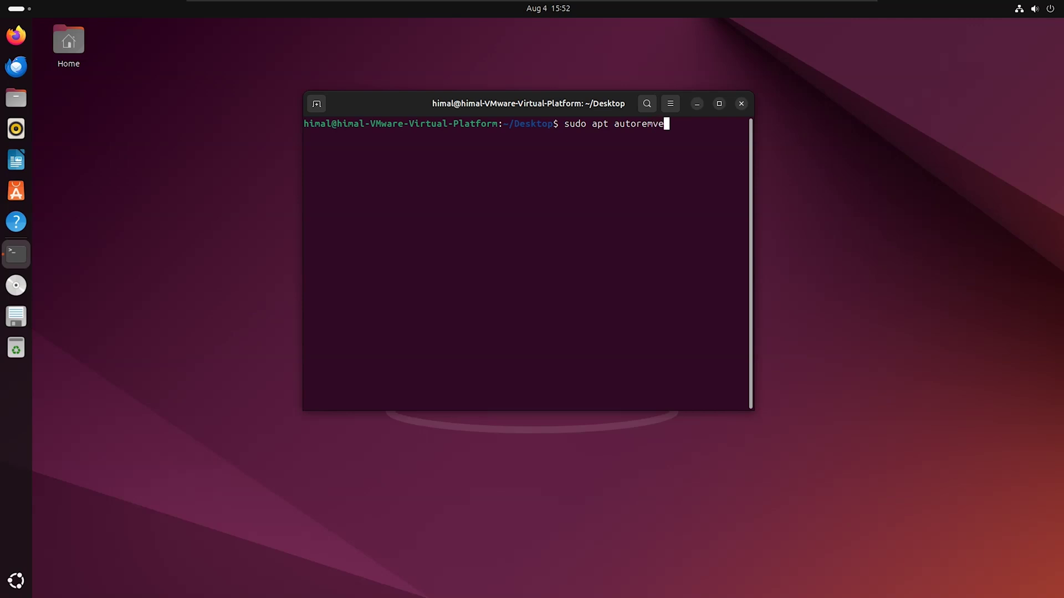
{"action": "key", "text": "BackSpace"}
{"action": "key", "text": "BackSpace"}
{"action": "type", "text": "move"}
{"action": "key", "text": "Return"}
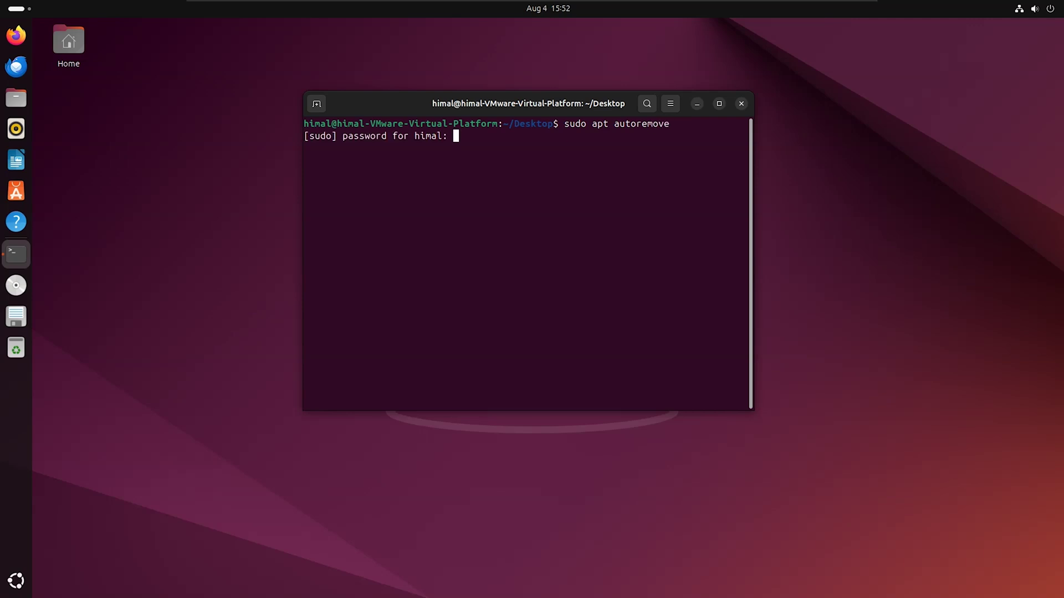
{"action": "key", "text": "Return"}
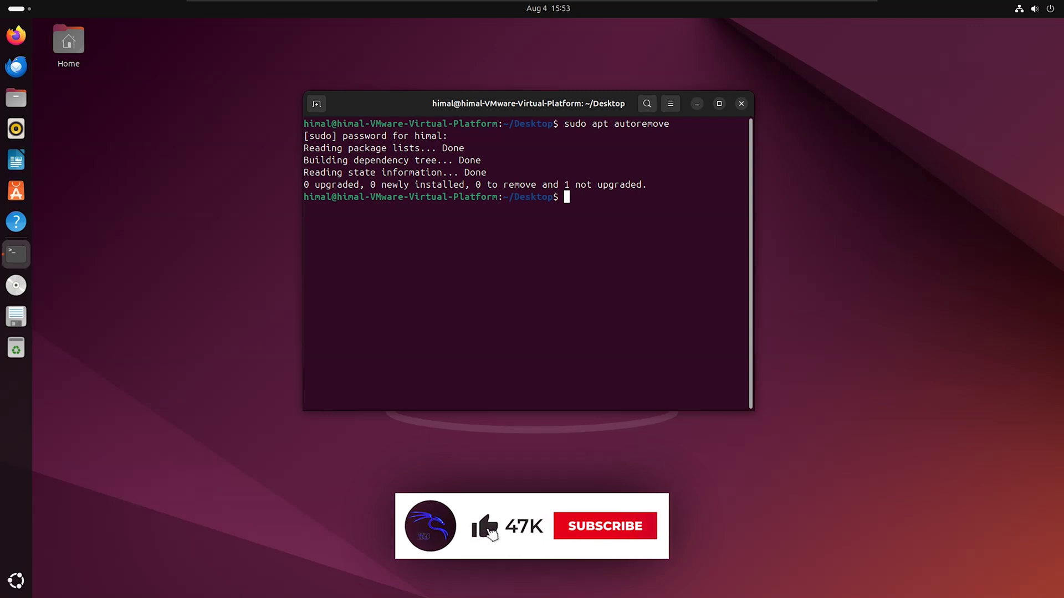
{"action": "type", "text": "sud"}
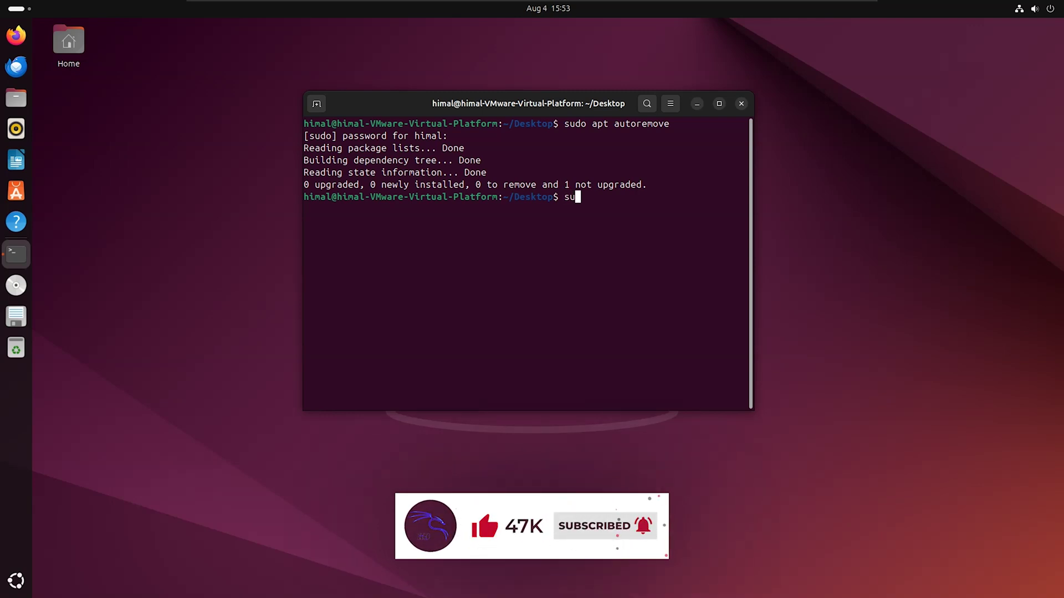
{"action": "type", "text": "o apt "}
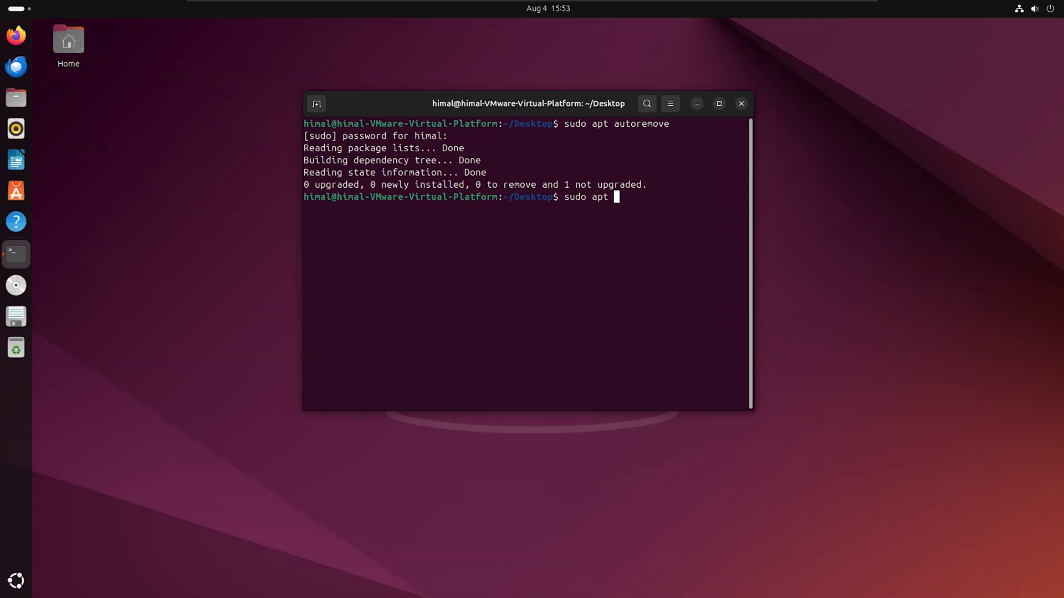
{"action": "type", "text": "clean"}
{"action": "key", "text": "Return"}
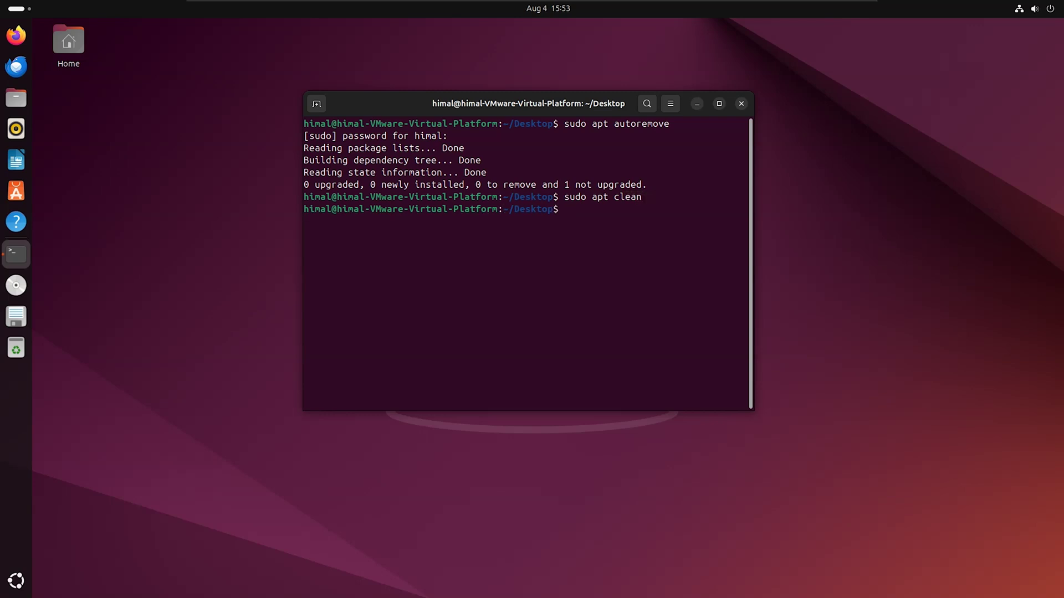